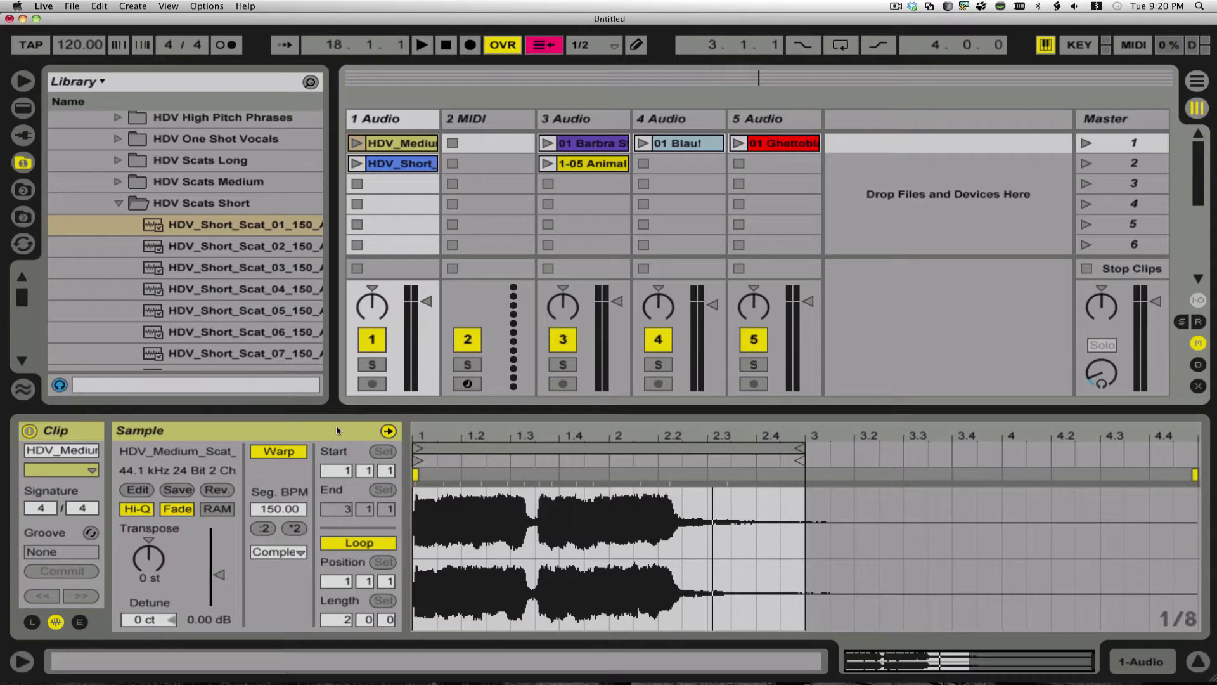
- Launch the HDV_Medium clip on track 1, the 1-05 Animal clip on track 3 and the red clip on track 5
{"action": "left_click", "coordinate": [357, 145]}
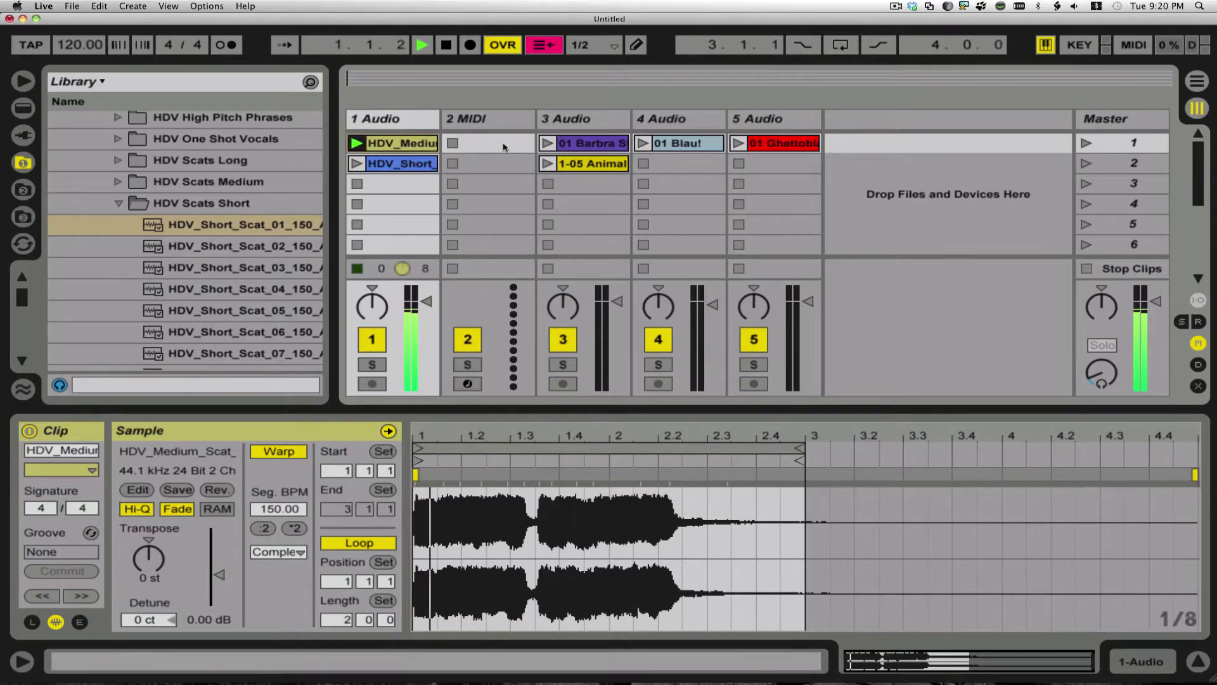
{"action": "left_click", "coordinate": [548, 164]}
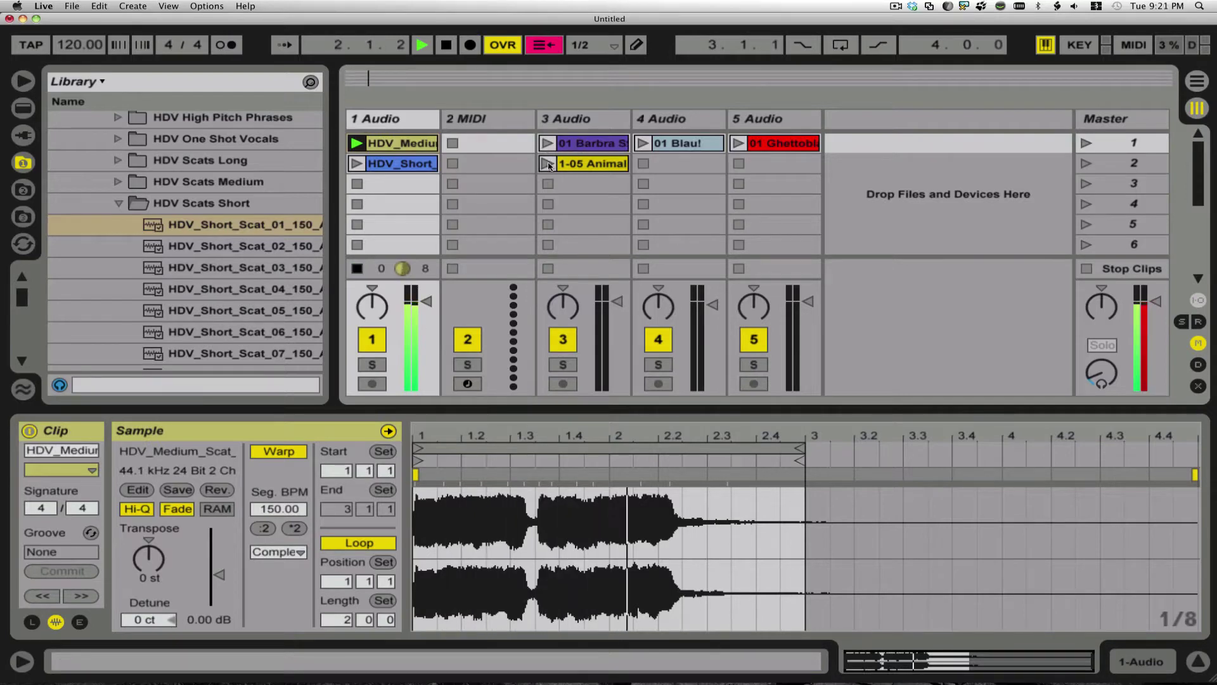
{"action": "left_click", "coordinate": [738, 144]}
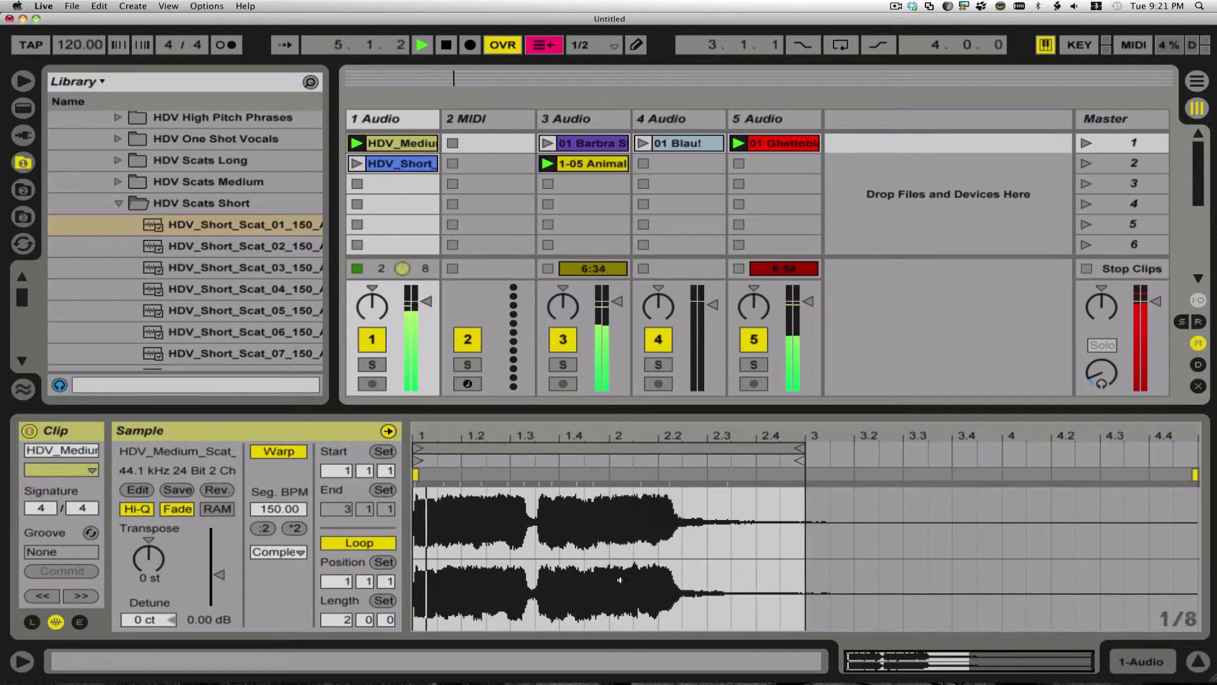
- Alternate playback on track 1 between the HDV_Short and HDV_Medium vocal clips, ending on HDV_Medium
{"action": "left_click", "coordinate": [357, 166]}
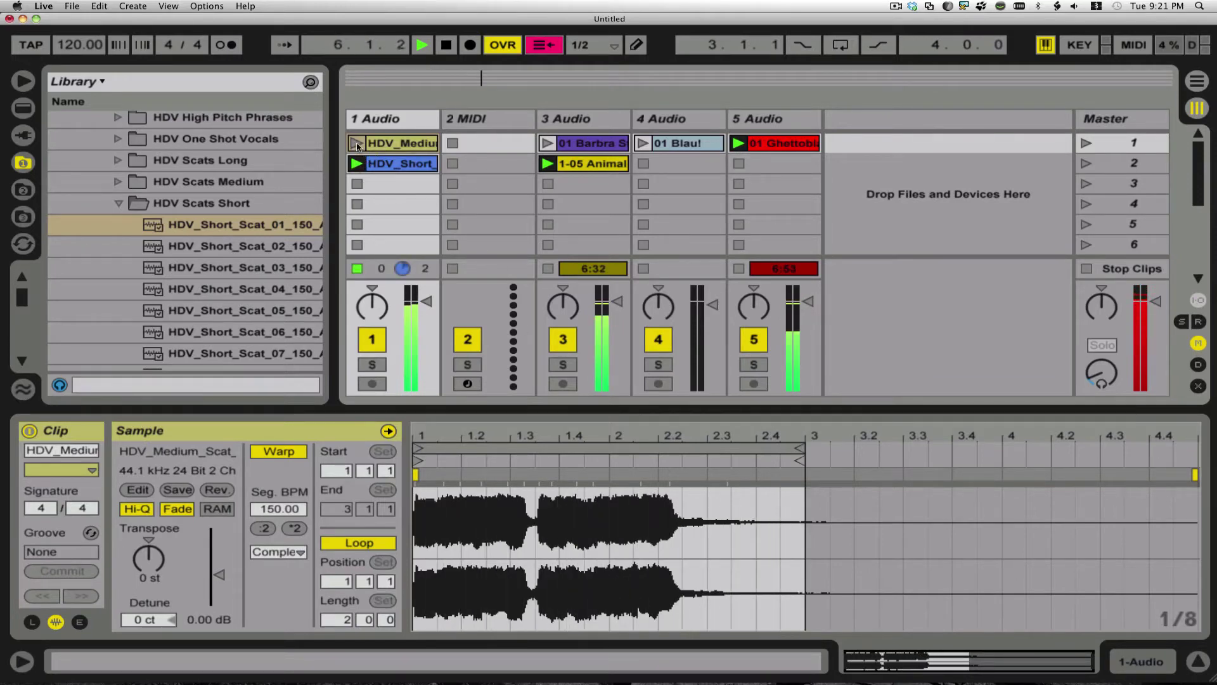
{"action": "left_click", "coordinate": [357, 146]}
{"action": "left_click", "coordinate": [358, 165]}
{"action": "left_click", "coordinate": [357, 144]}
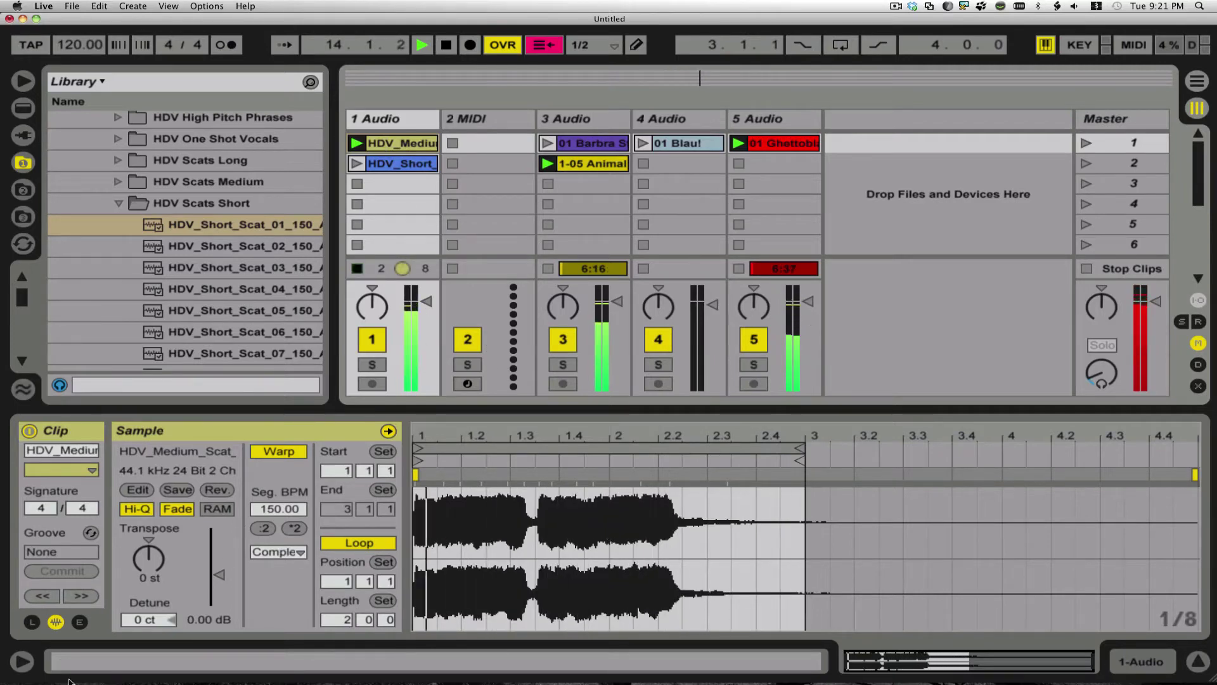
- Show the HDV_Medium clip's launch settings, choose Stop as its first follow action, and stop playback
{"action": "left_click", "coordinate": [32, 622]}
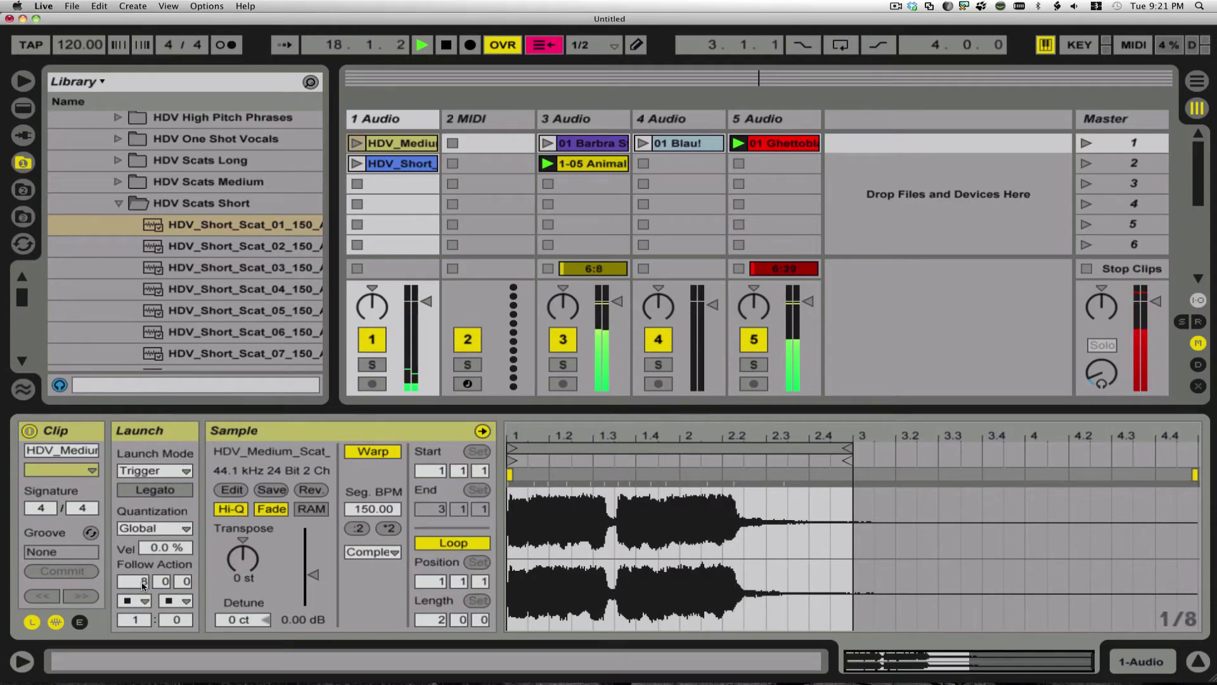
{"action": "left_click", "coordinate": [144, 601]}
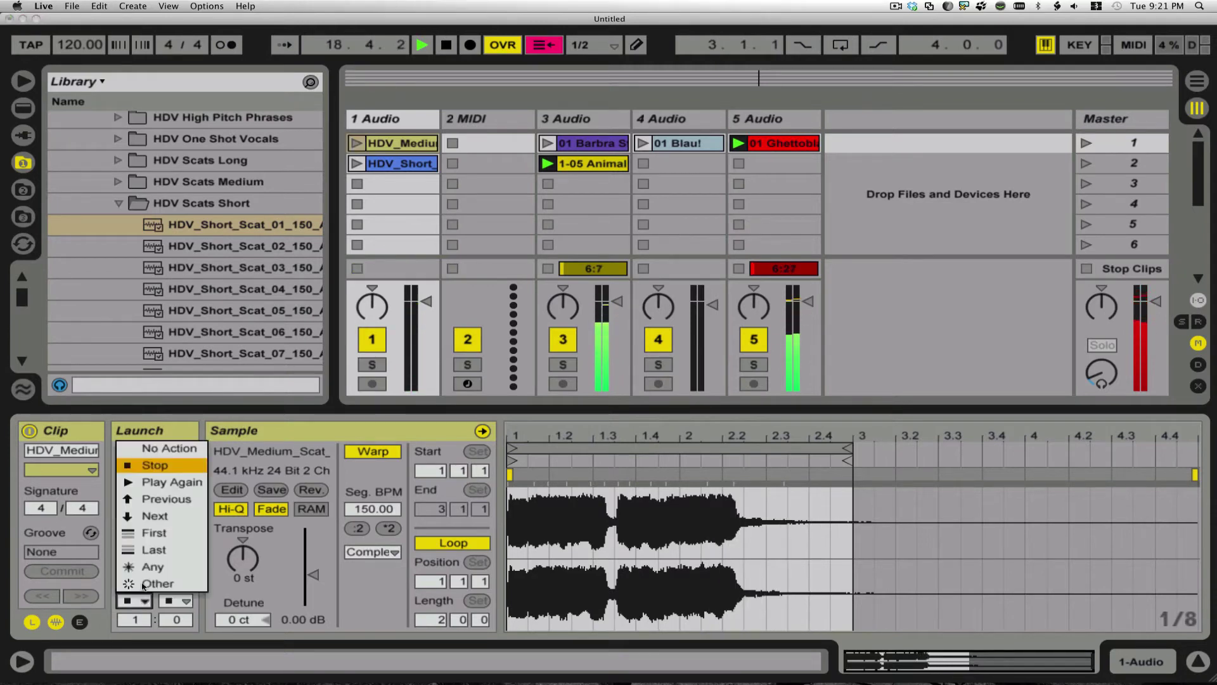
{"action": "left_click", "coordinate": [151, 468]}
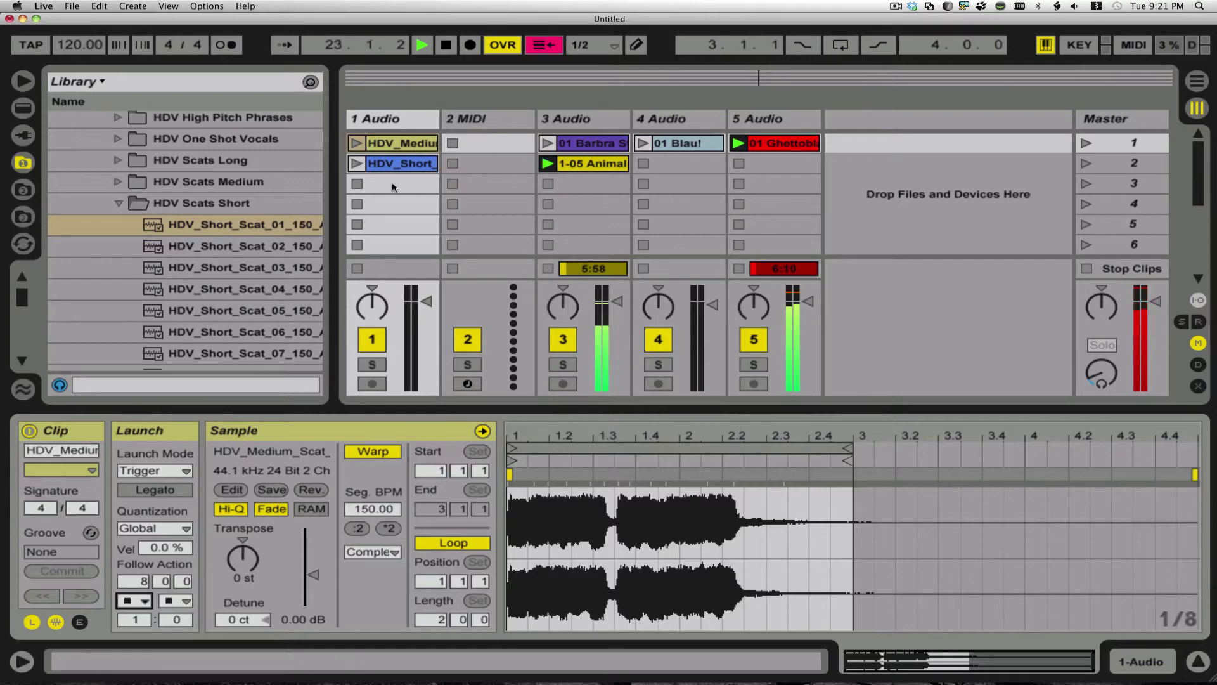
{"action": "key", "text": "space"}
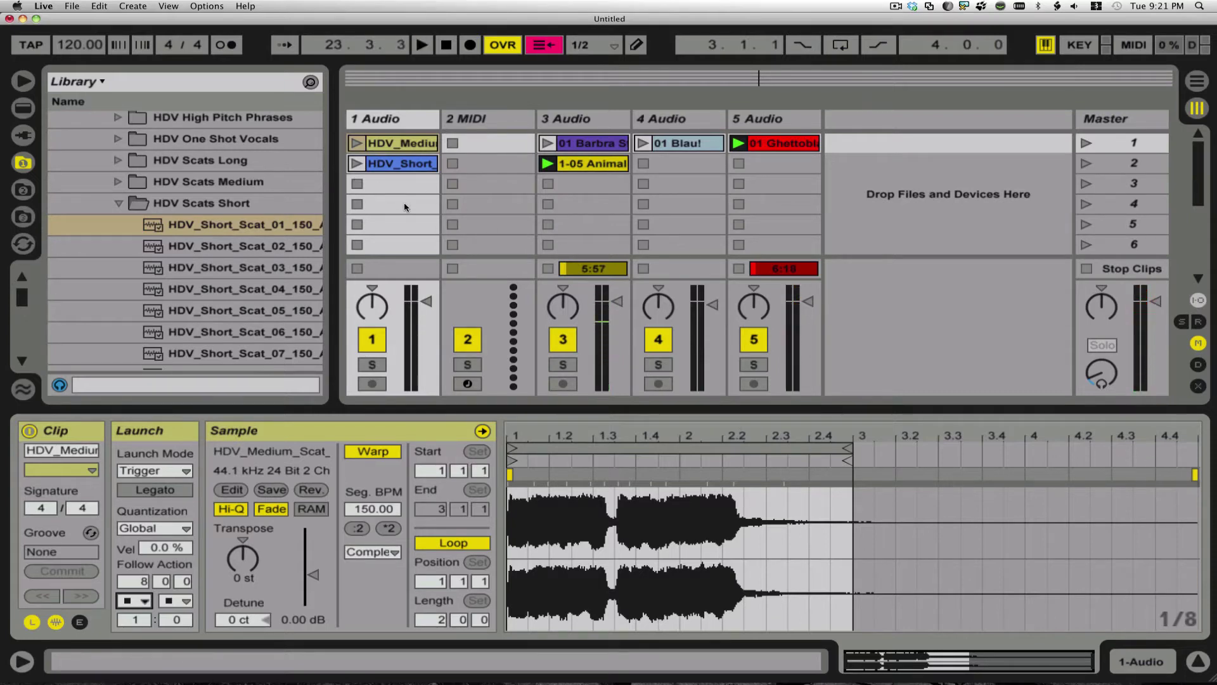
- Play the HDV_Short clip, show its settings together with the envelope controls, and stop playback
{"action": "left_click", "coordinate": [357, 164]}
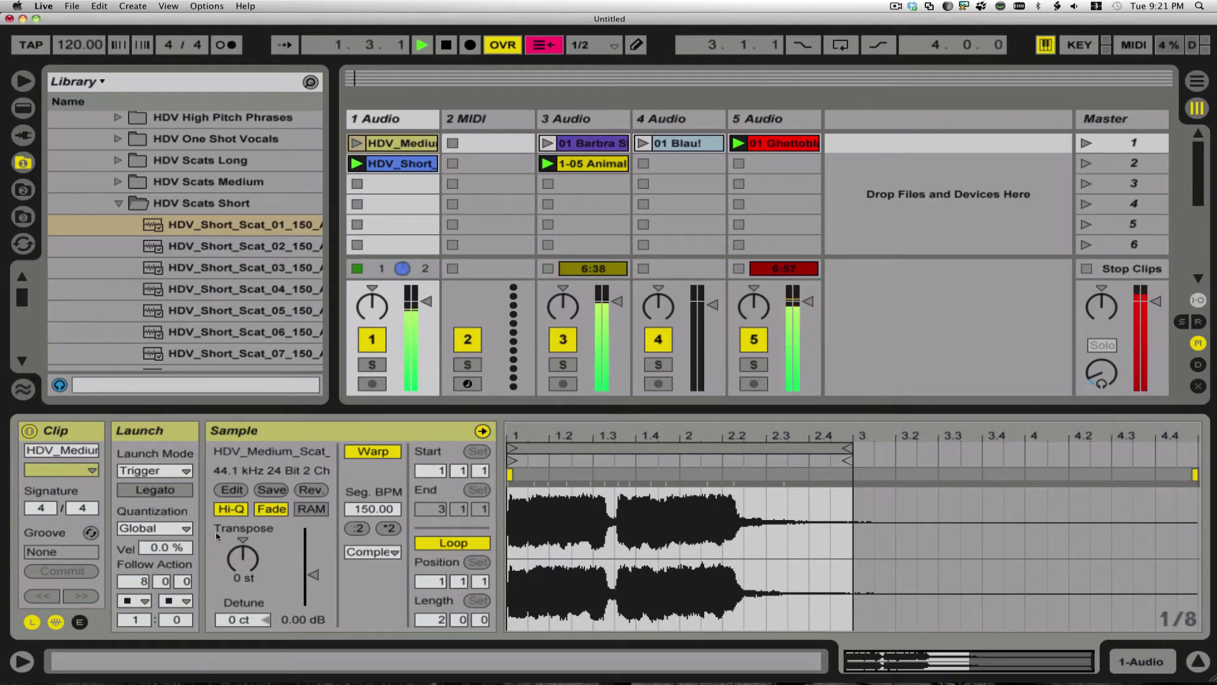
{"action": "left_click", "coordinate": [406, 164]}
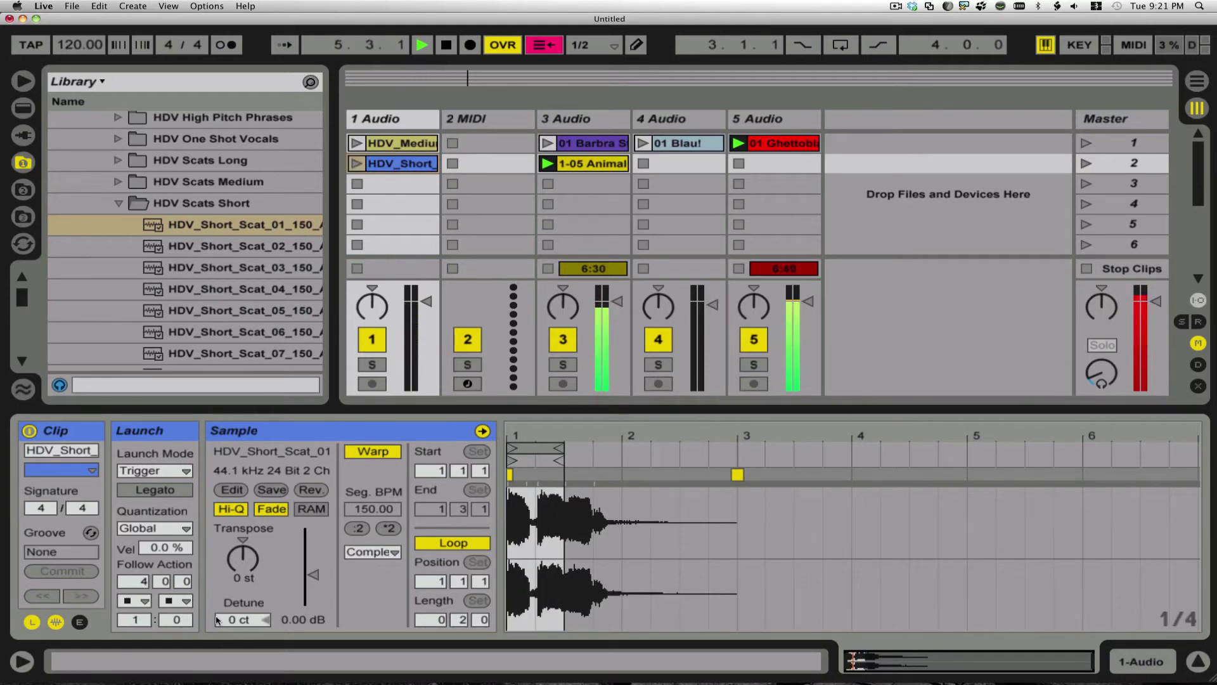
{"action": "left_click", "coordinate": [85, 621]}
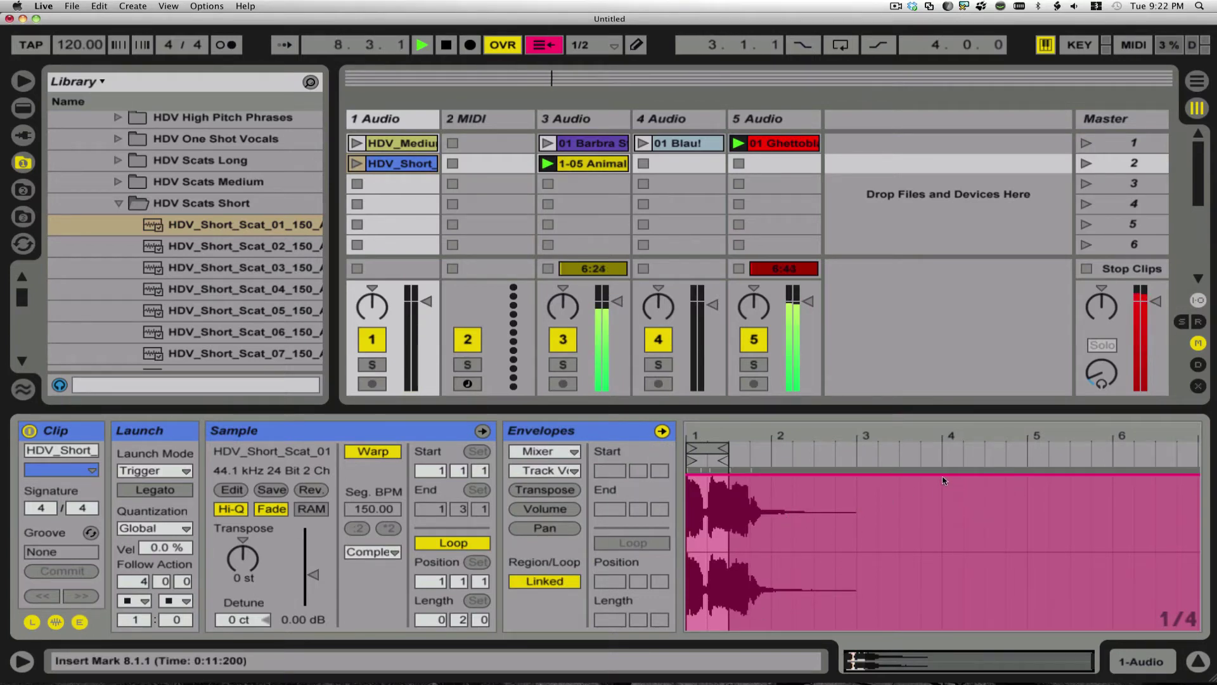
{"action": "key", "text": "space"}
- Draw a linked track volume fade from 100 % at bar 3 to zero at bar 4, and toggle the envelope to unlinked and back
{"action": "left_click", "coordinate": [943, 475]}
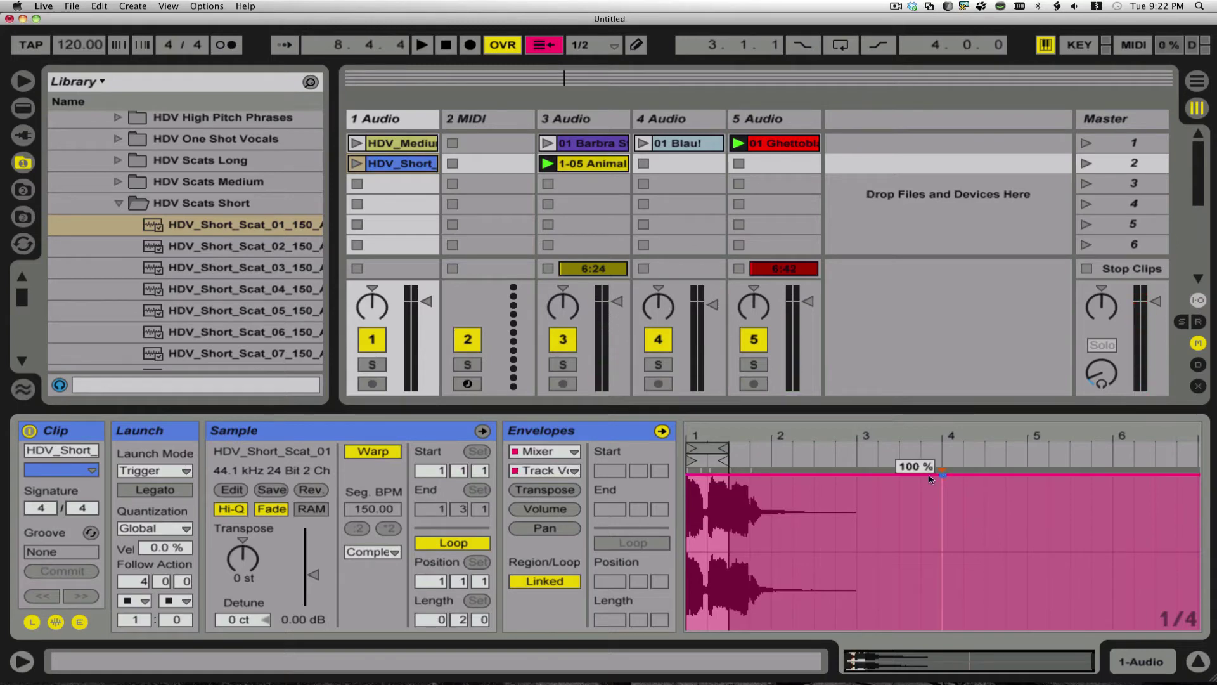
{"action": "left_click", "coordinate": [858, 475]}
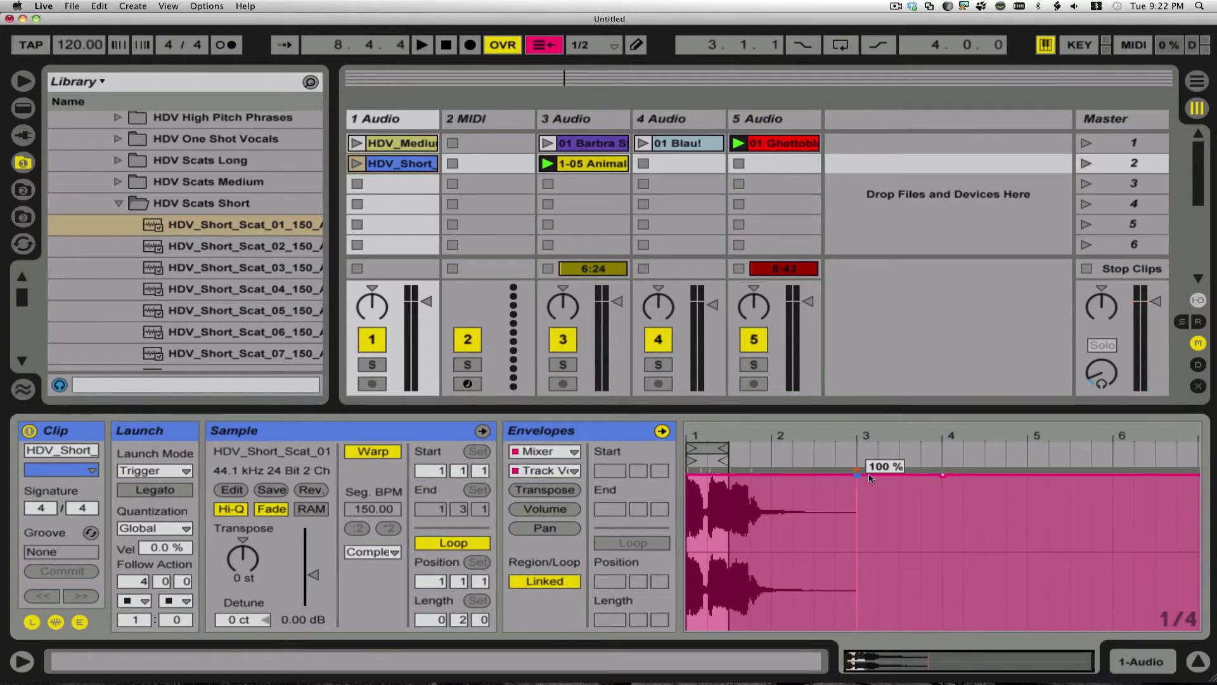
{"action": "left_click_drag", "start_coordinate": [943, 475], "coordinate": [942, 629]}
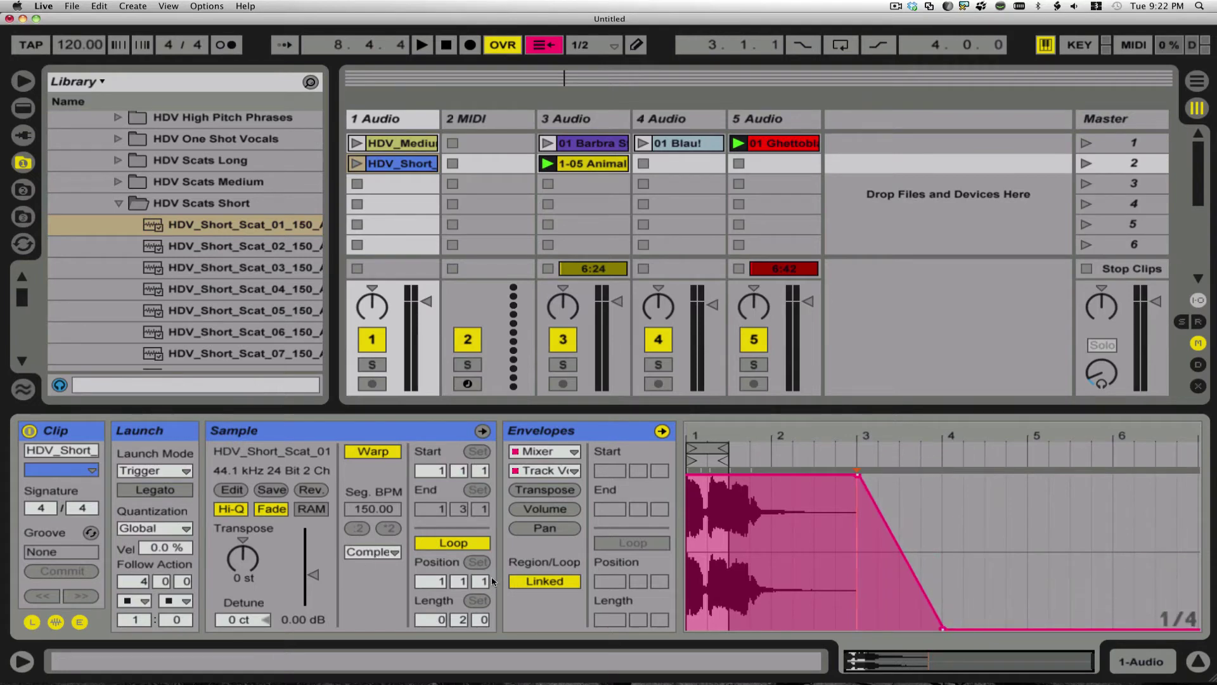
{"action": "left_click", "coordinate": [525, 582]}
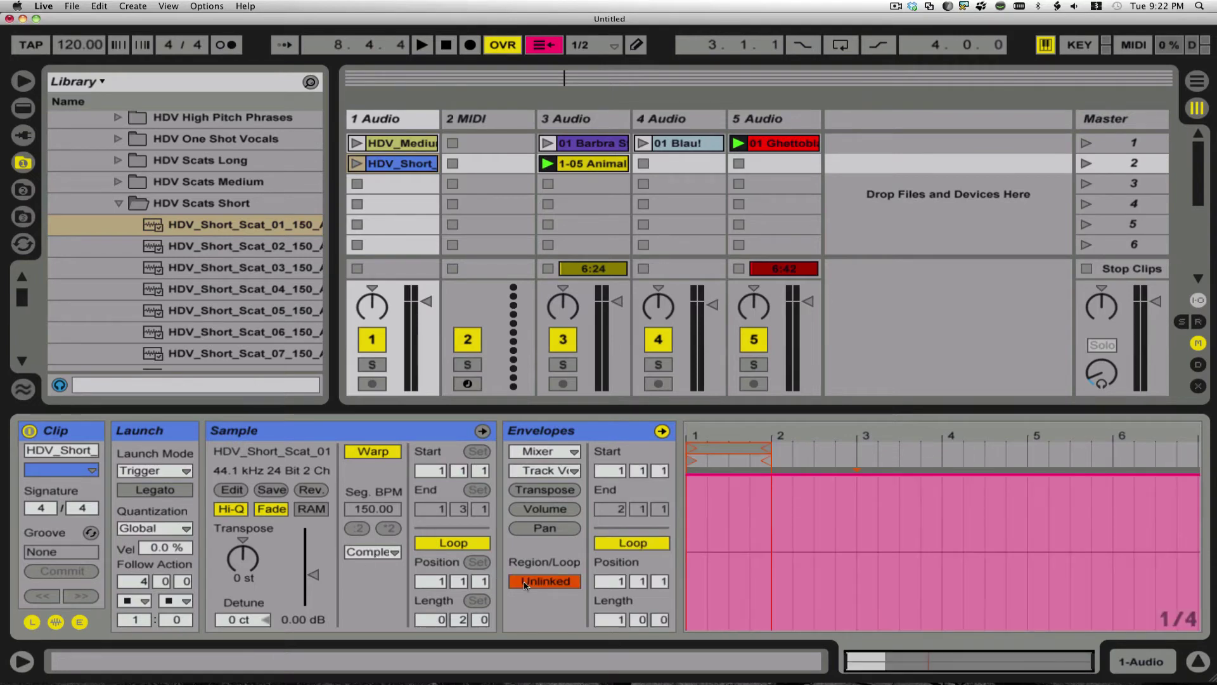
{"action": "left_click", "coordinate": [525, 582]}
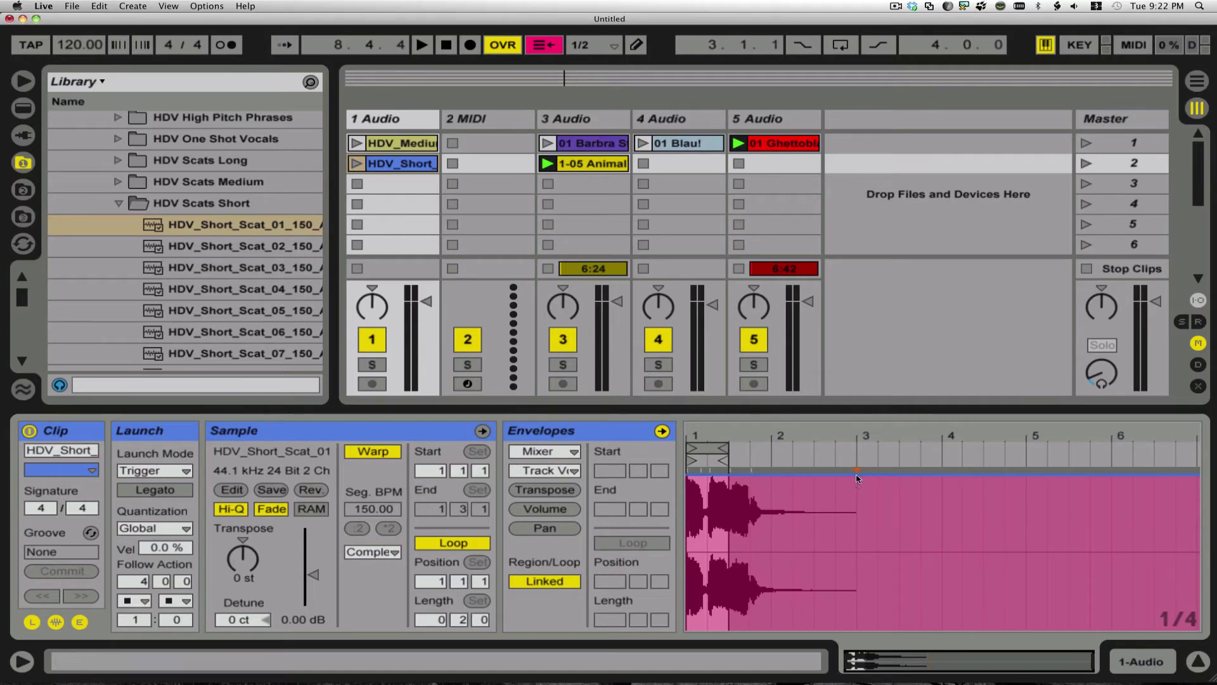
- Redraw the linked volume fade-out from bar 3 to about bar 4 and play the HDV_Short clip with it
{"action": "left_click_drag", "start_coordinate": [857, 478], "coordinate": [937, 629]}
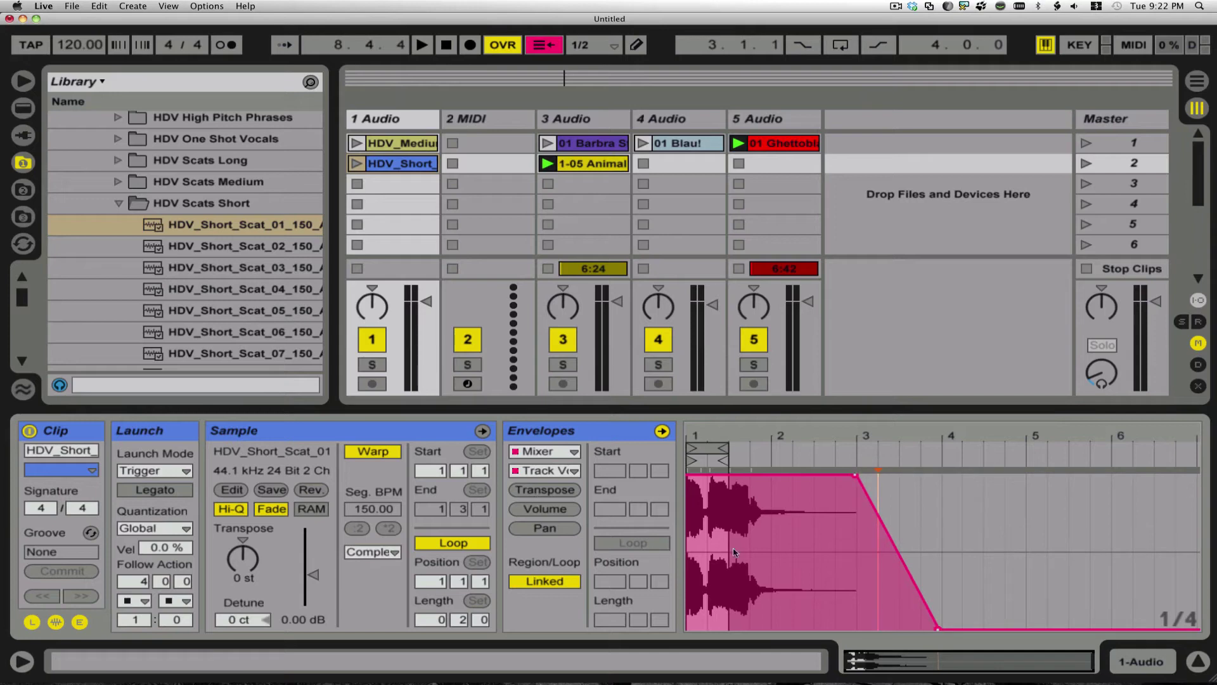
{"action": "left_click", "coordinate": [353, 164]}
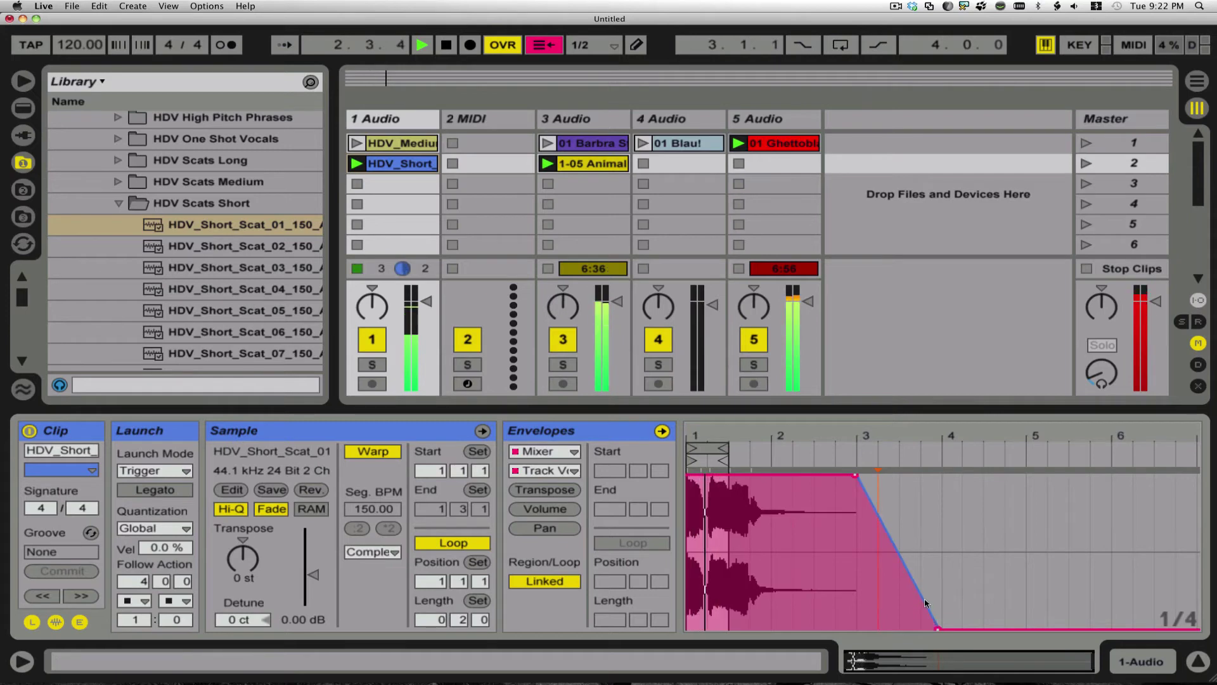
- Unlink the HDV_Short clip's volume envelope and draw a fade from full level at about bar 3 to zero at about bar 4
{"action": "left_click", "coordinate": [551, 585]}
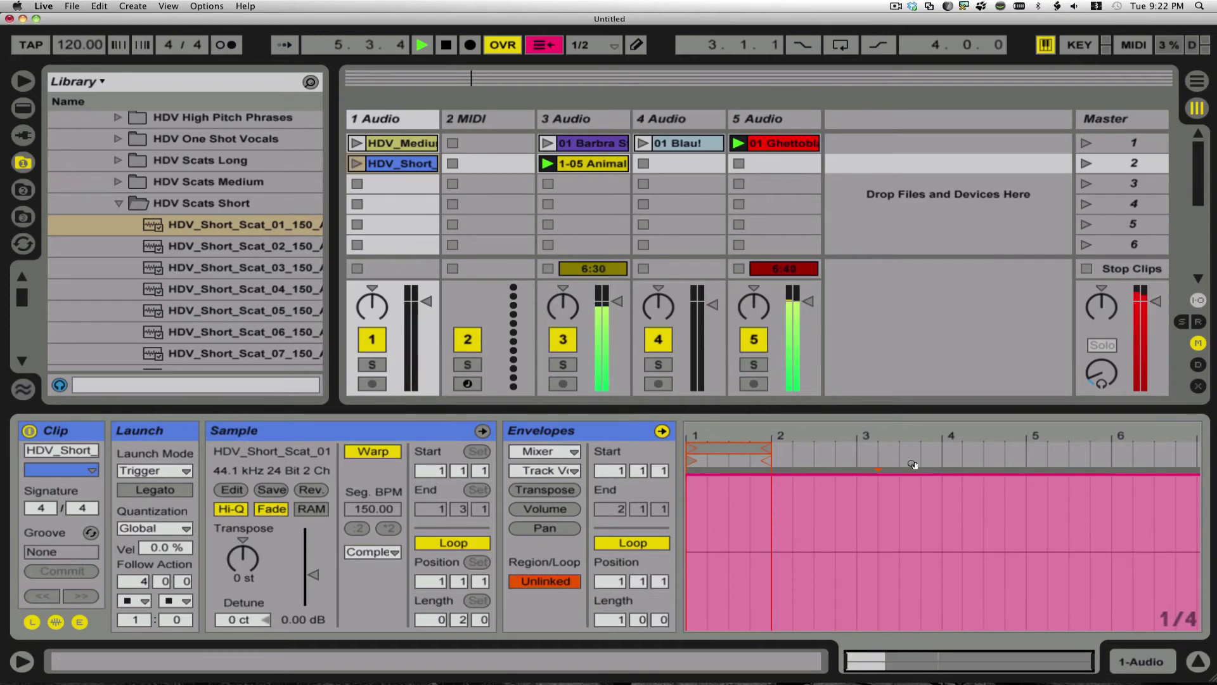
{"action": "left_click", "coordinate": [862, 475]}
{"action": "left_click", "coordinate": [947, 475]}
{"action": "left_click_drag", "start_coordinate": [947, 475], "coordinate": [947, 629]}
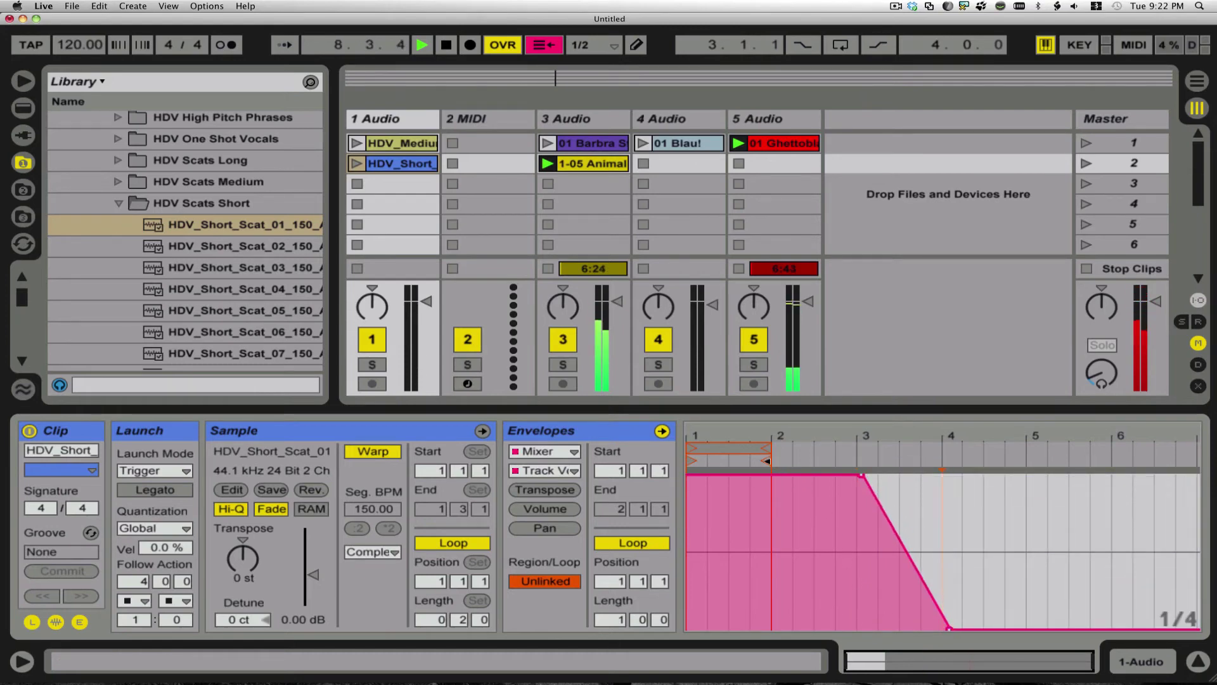
- Extend the unlinked envelope's end to bar 4 and its loop length to 3 bars, and launch the HDV_Short clip
{"action": "left_click_drag", "start_coordinate": [767, 461], "coordinate": [939, 461]}
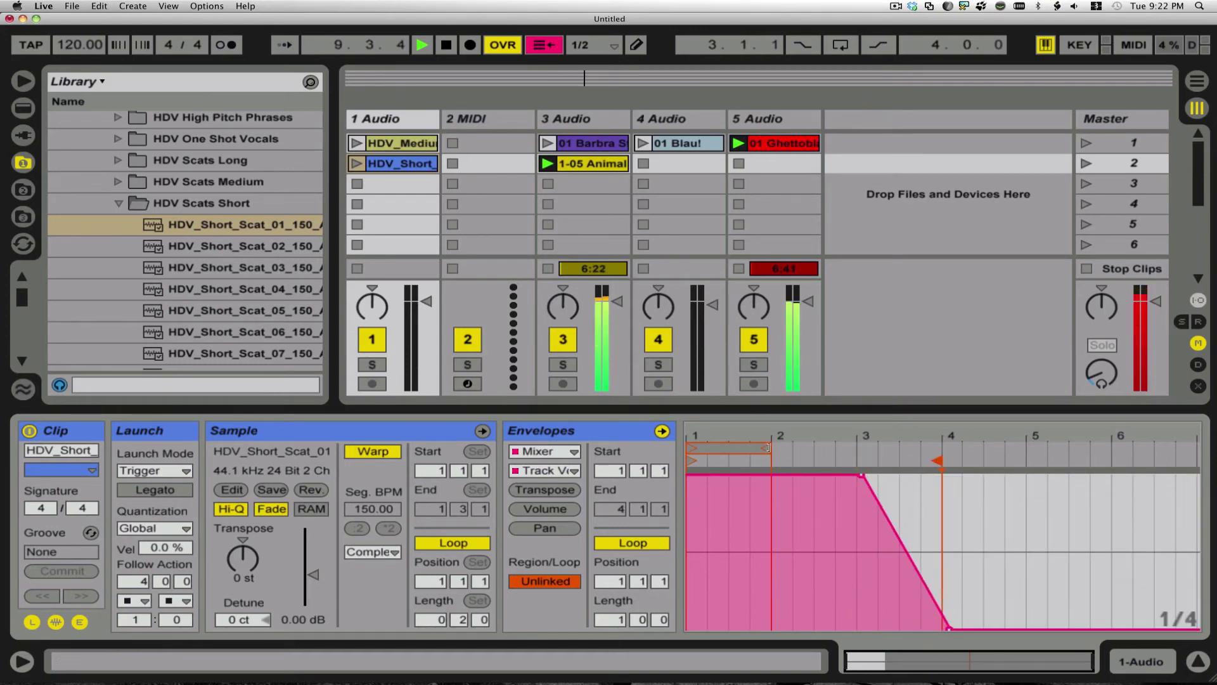
{"action": "left_click_drag", "start_coordinate": [768, 448], "coordinate": [933, 450]}
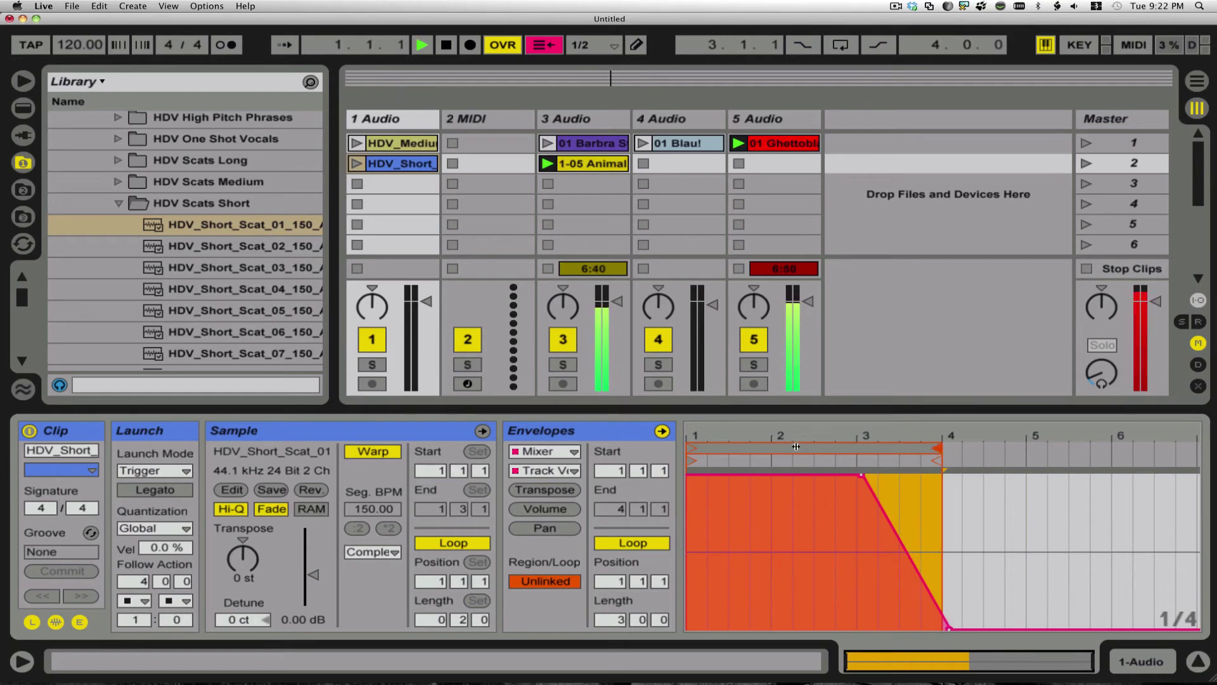
{"action": "left_click", "coordinate": [356, 162]}
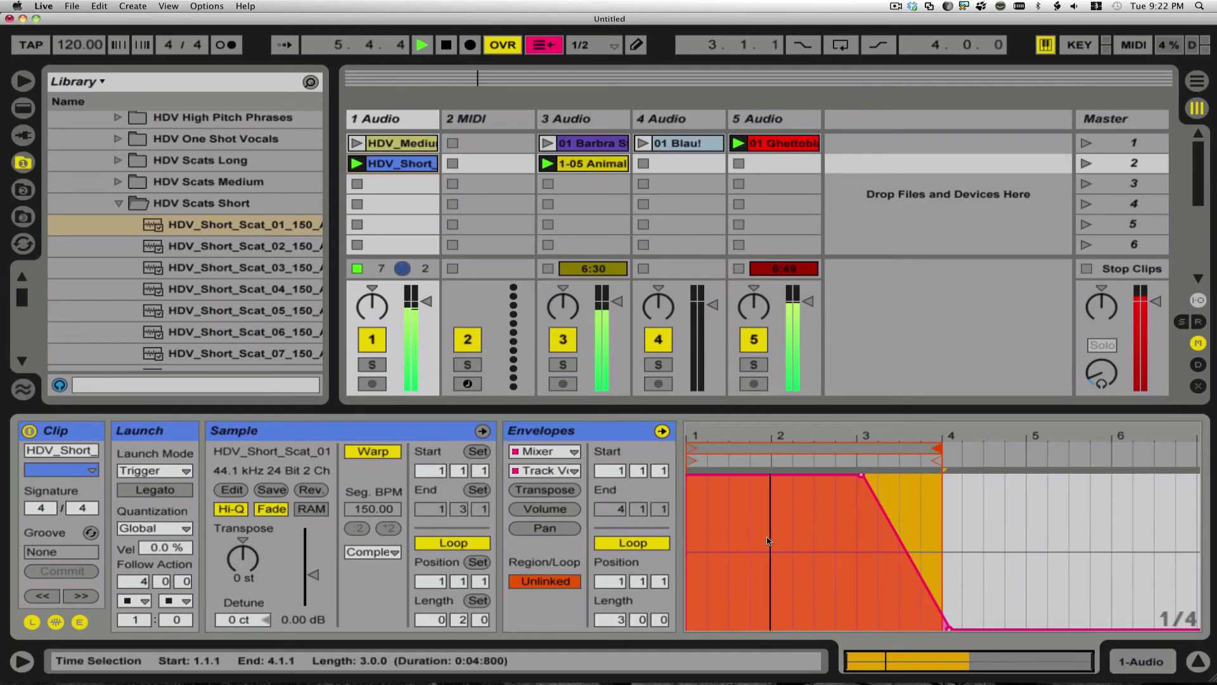
- Lengthen the envelope loop to 4 bars, shift the volume fade to run from bar 4 to bar 5, and stop playback
{"action": "left_click_drag", "start_coordinate": [862, 475], "coordinate": [855, 474]}
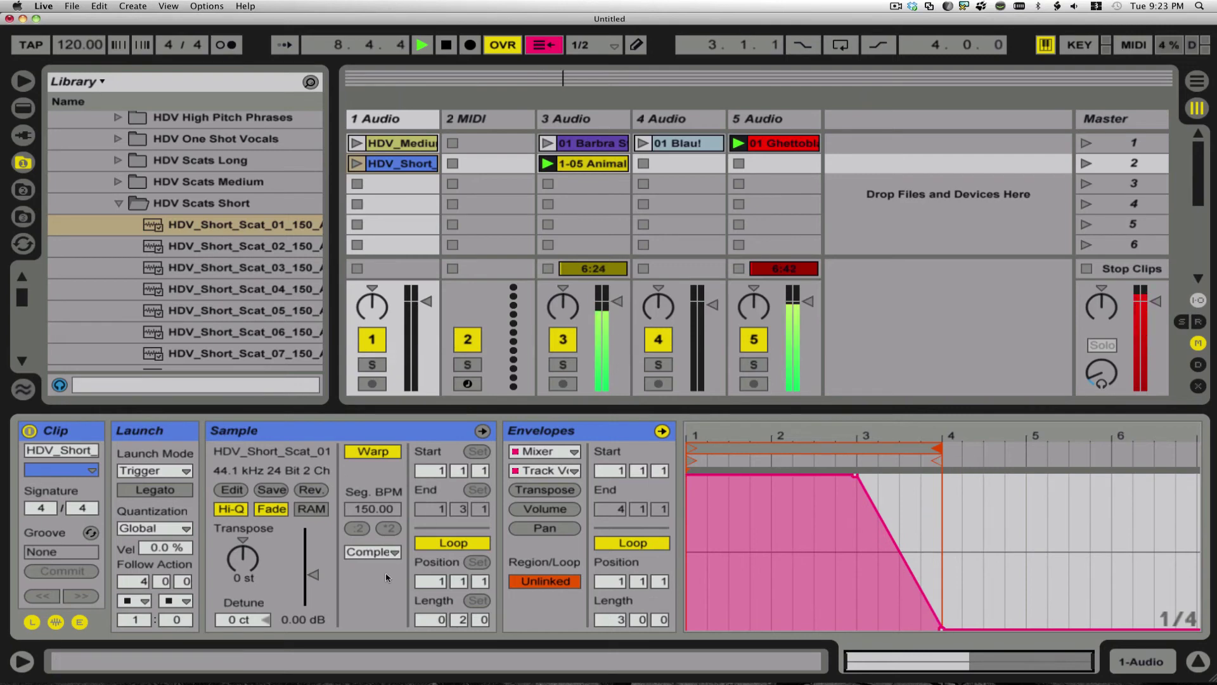
{"action": "left_click_drag", "start_coordinate": [938, 448], "coordinate": [1019, 451]}
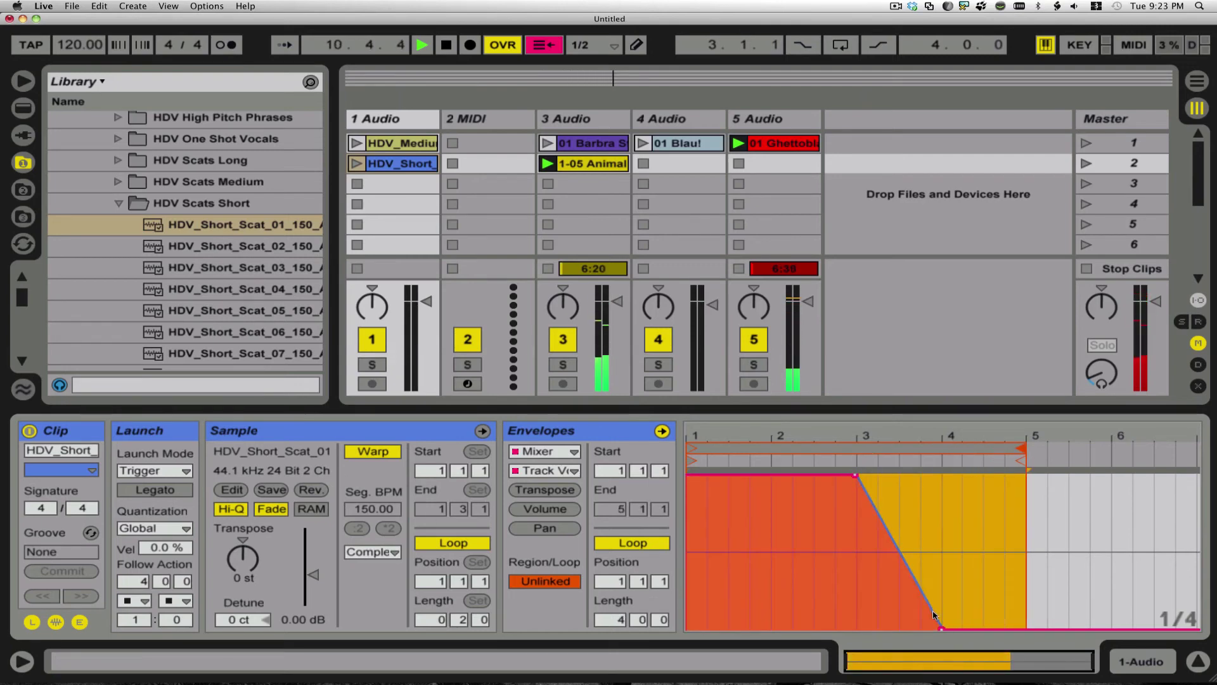
{"action": "left_click_drag", "start_coordinate": [942, 628], "coordinate": [1028, 629]}
{"action": "key", "text": "space"}
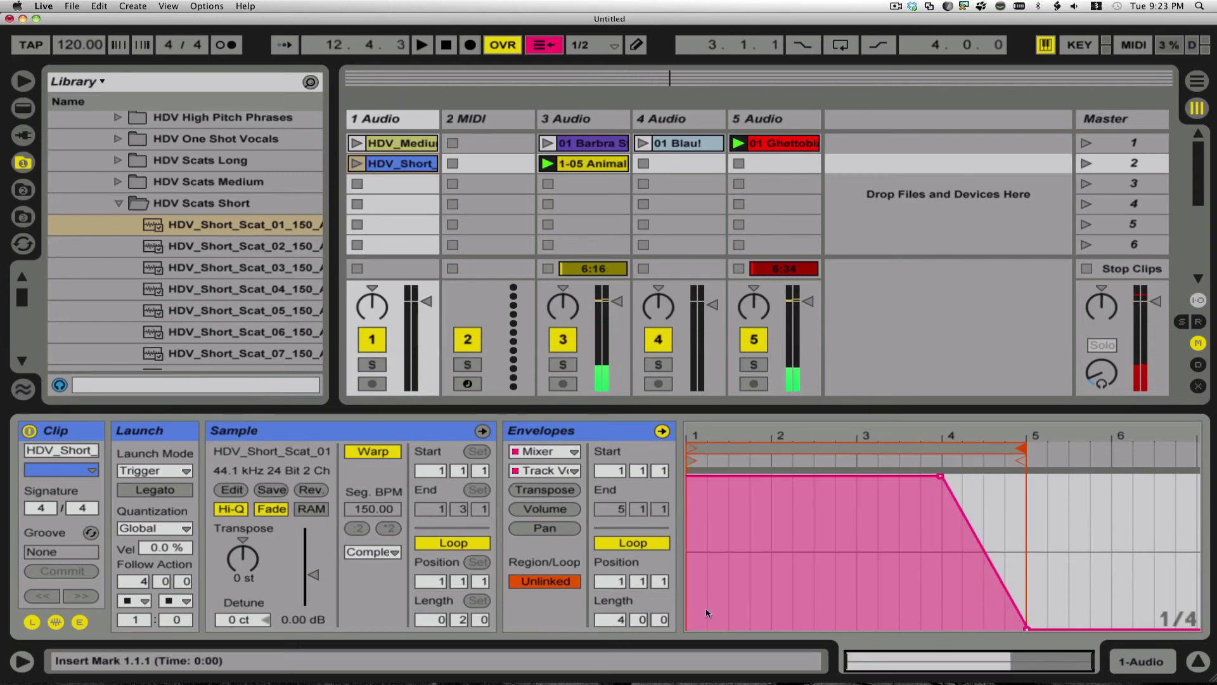
- Play the HDV_Short clip through its unlinked volume fade and stop playback
{"action": "left_click", "coordinate": [357, 163]}
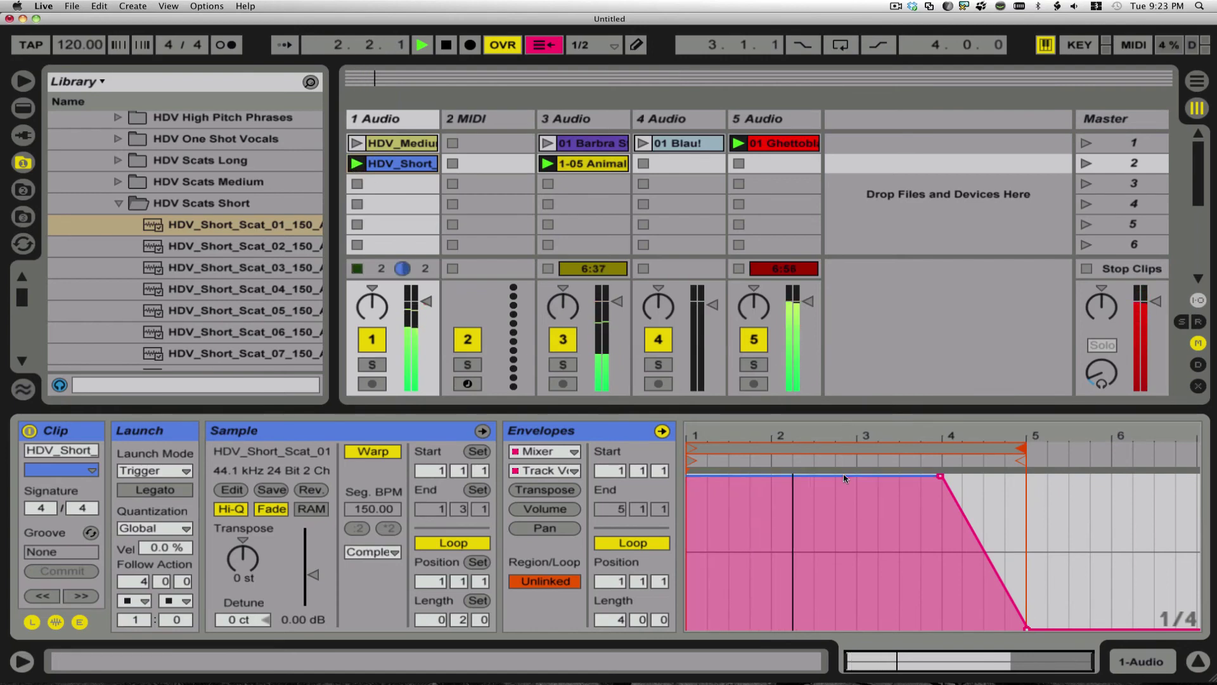
{"action": "left_click", "coordinate": [732, 535]}
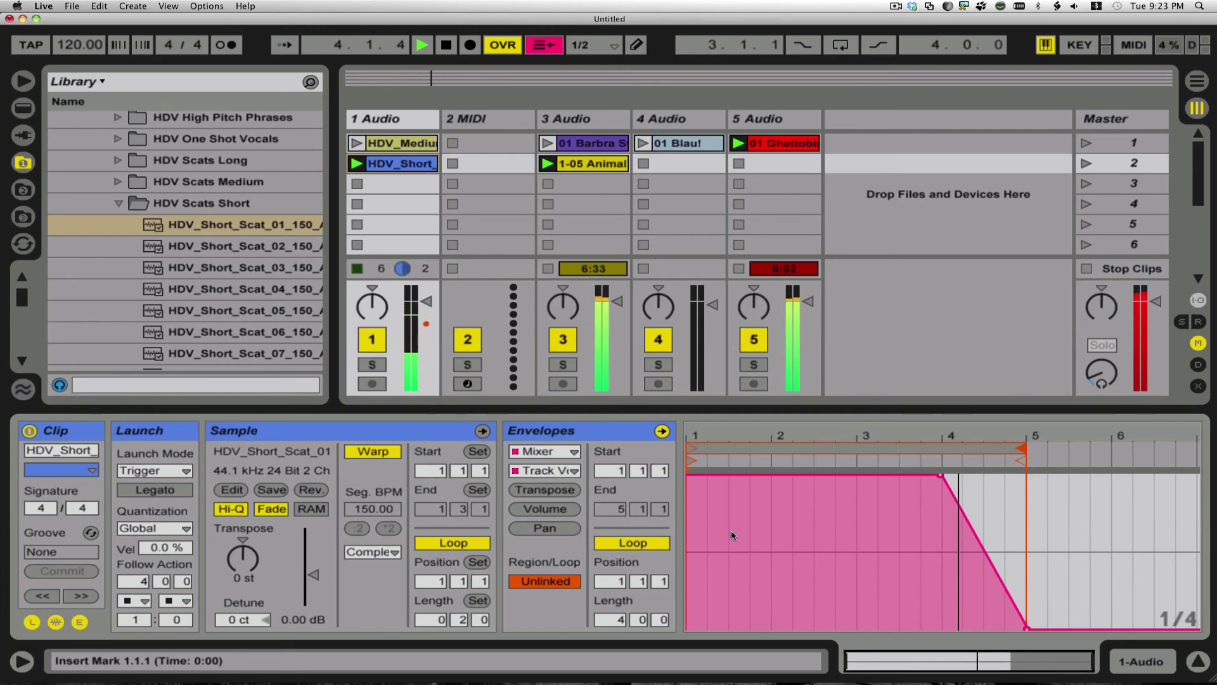
{"action": "key", "text": "space"}
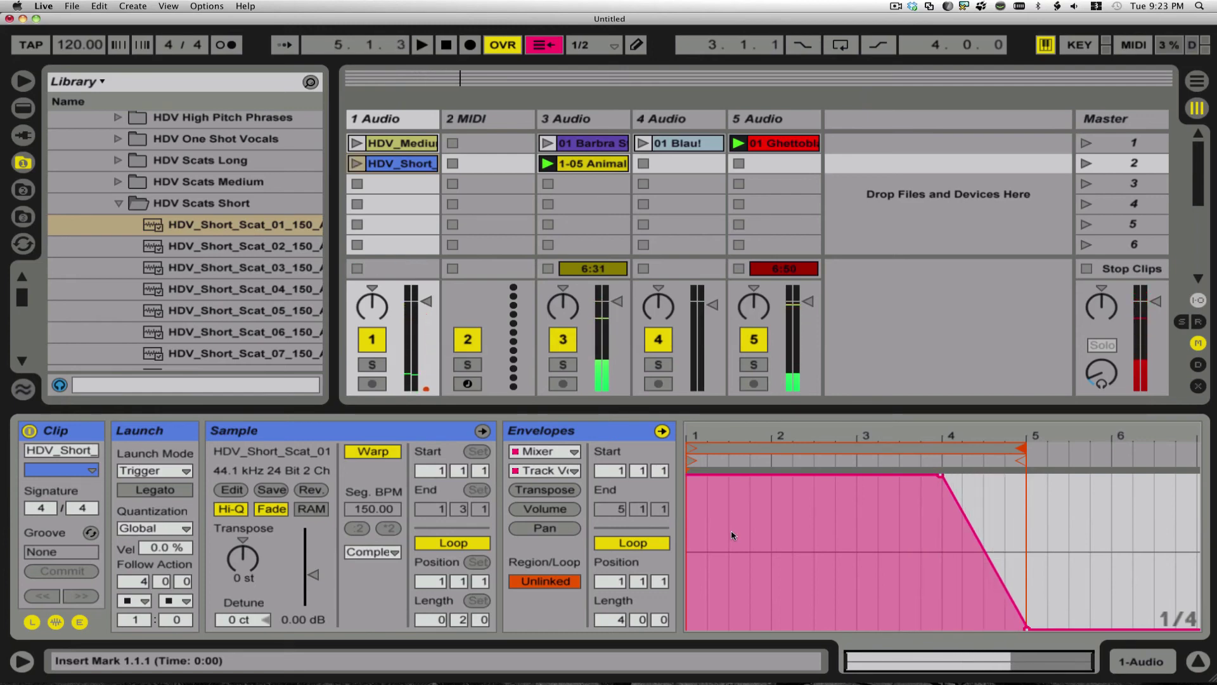